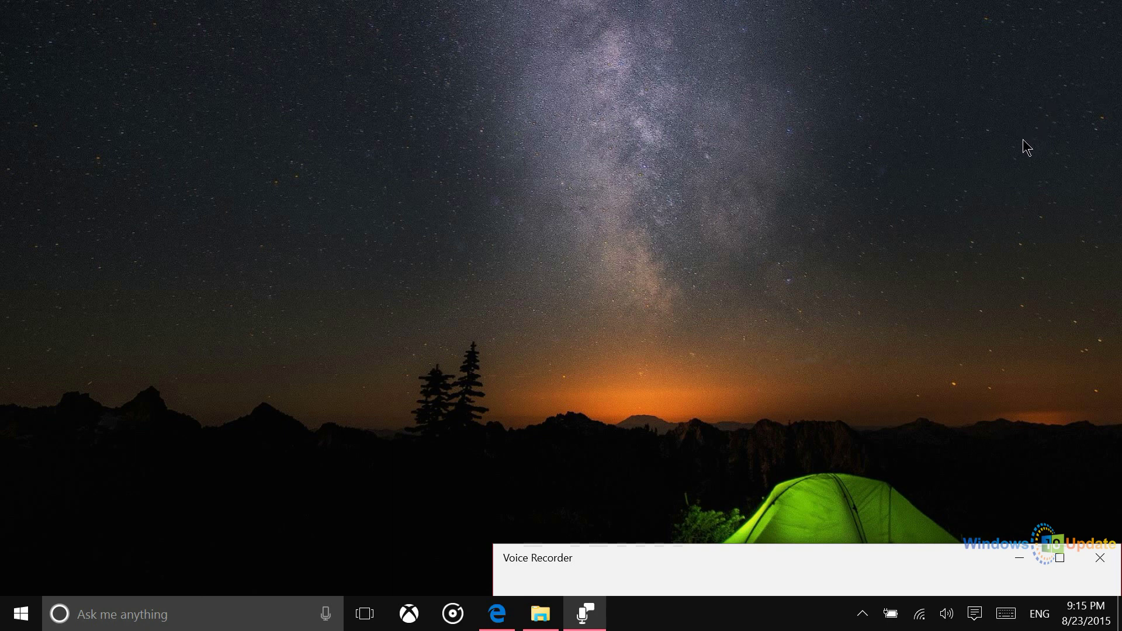
Open File Explorer at the OneDrive folder showing its four synced folders
click(541, 614)
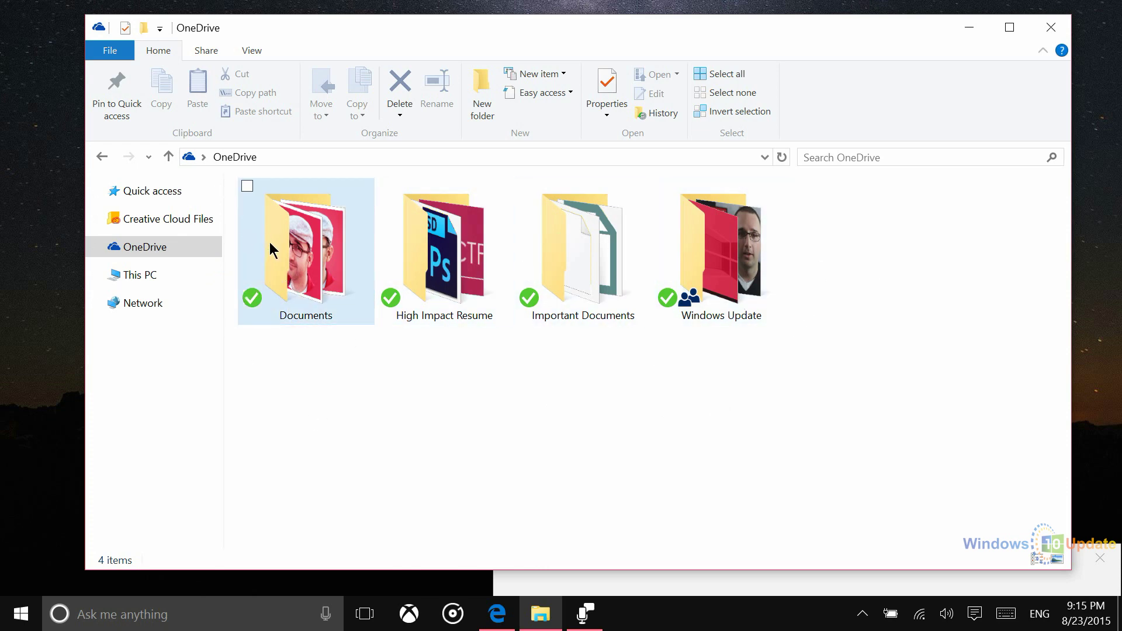
mouse_move(344, 250)
click(497, 613)
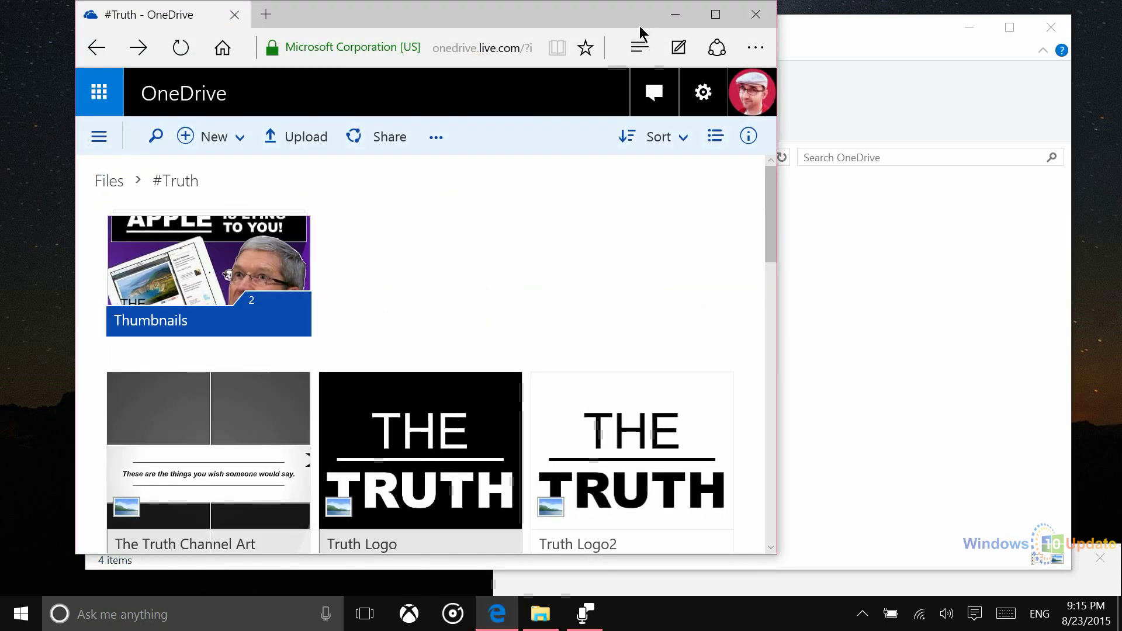
click(677, 15)
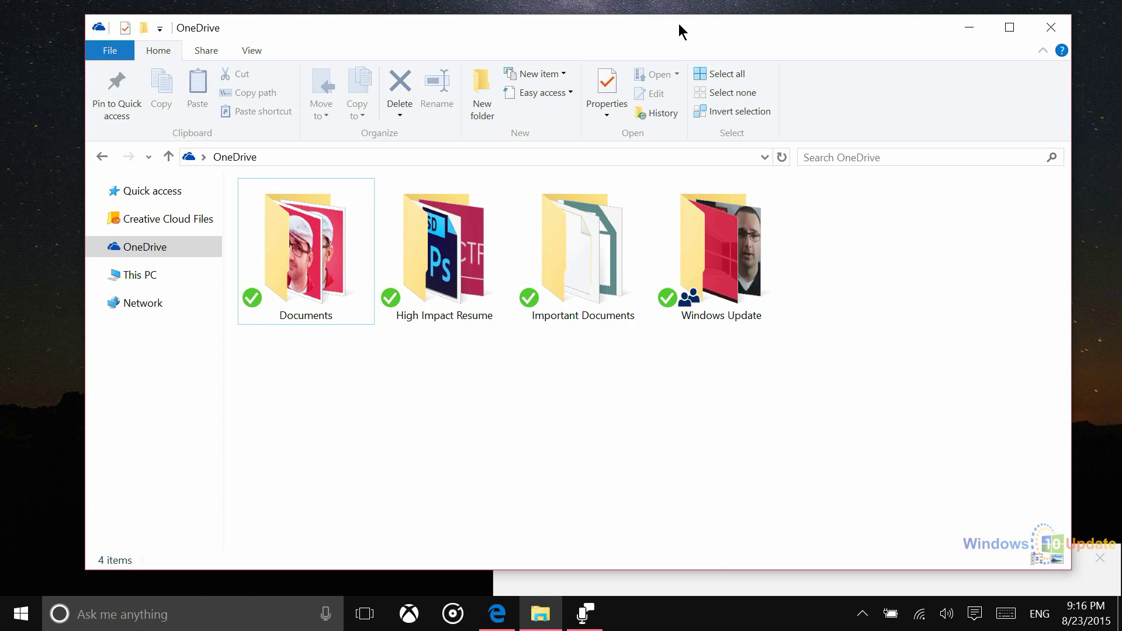
Start mapping drive Z: from This PC with 'Connect using different credentials' ticked
click(141, 284)
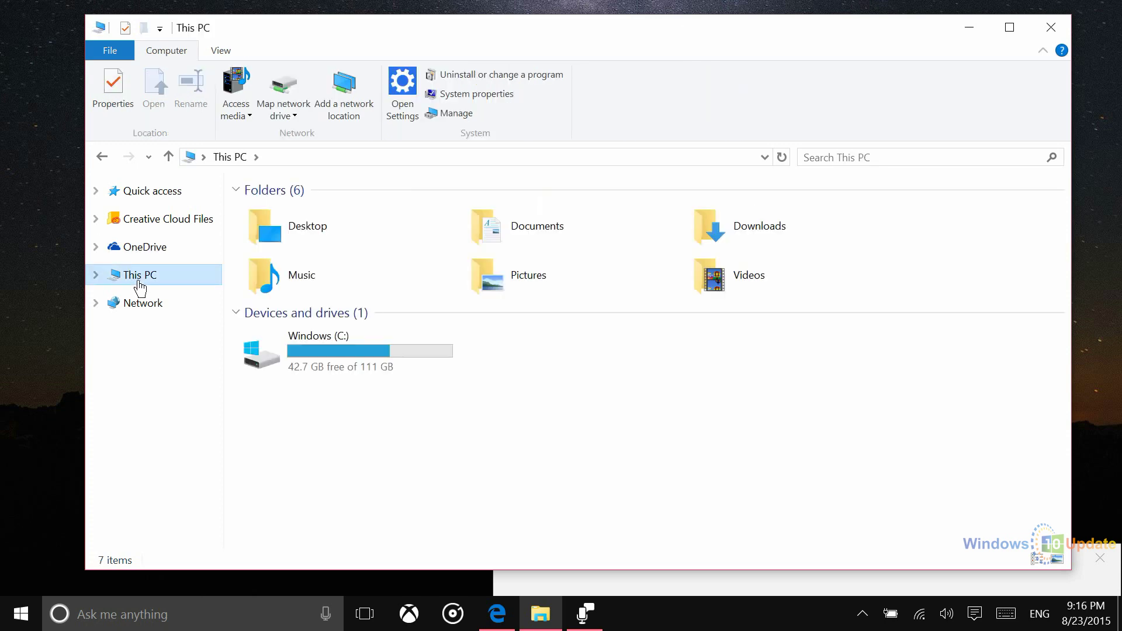
click(281, 86)
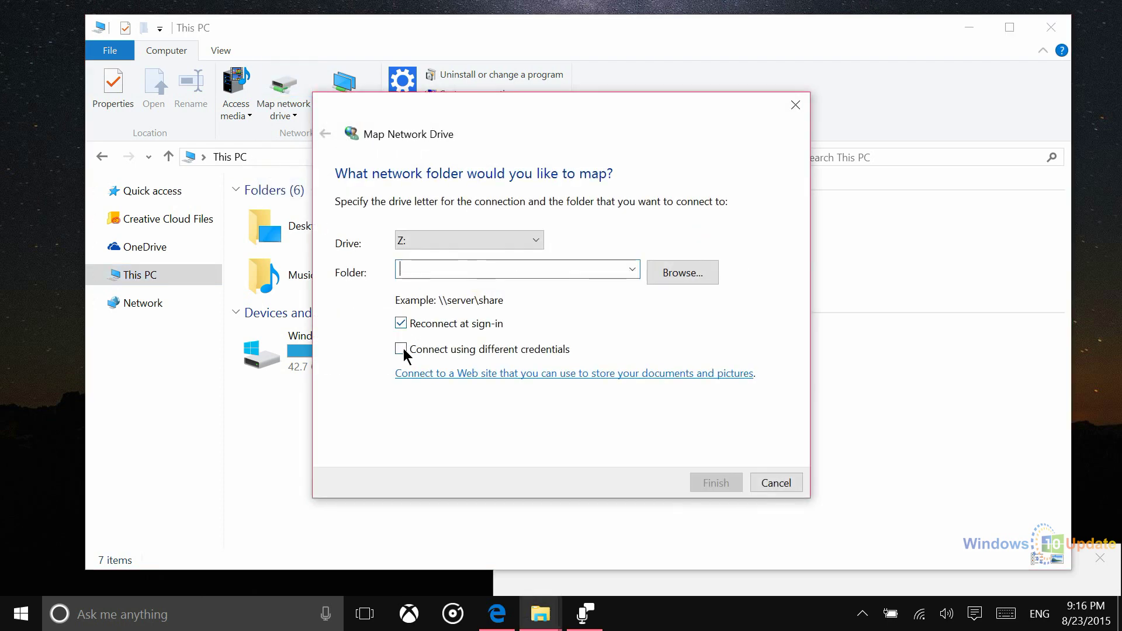
click(401, 350)
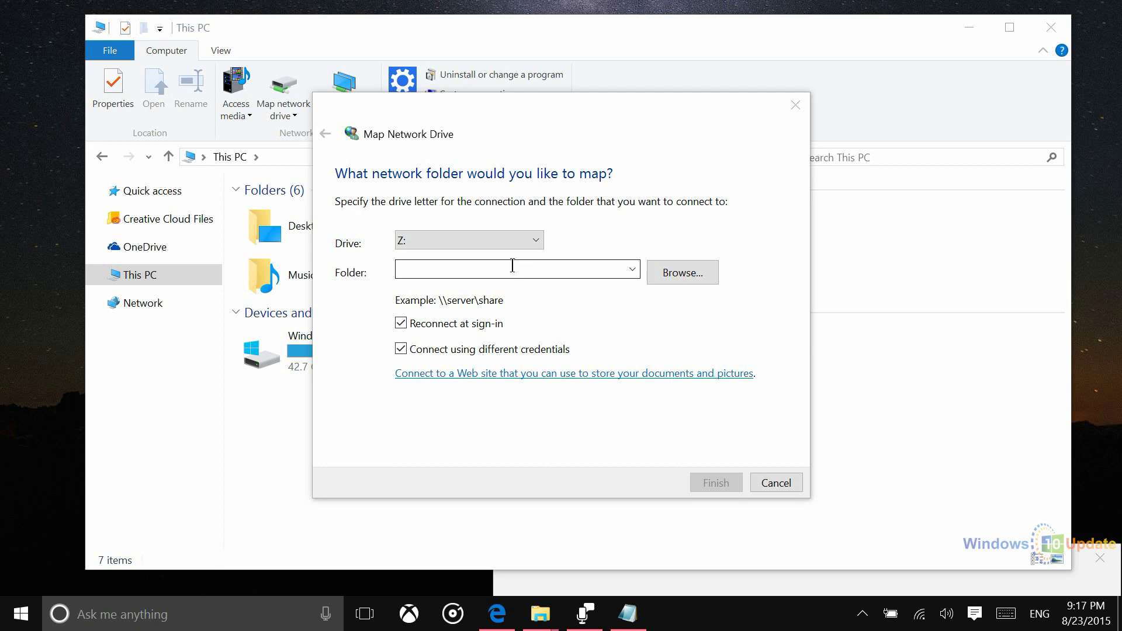
Copy the account id after 'id=' from the OneDrive web page address in Edge
click(497, 614)
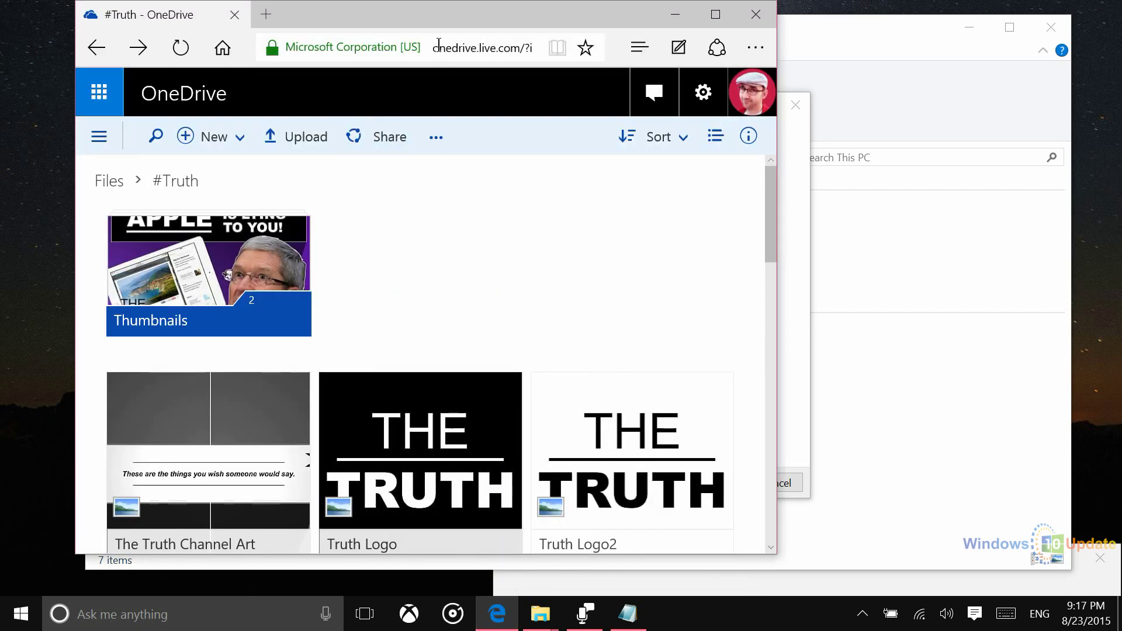
click(431, 48)
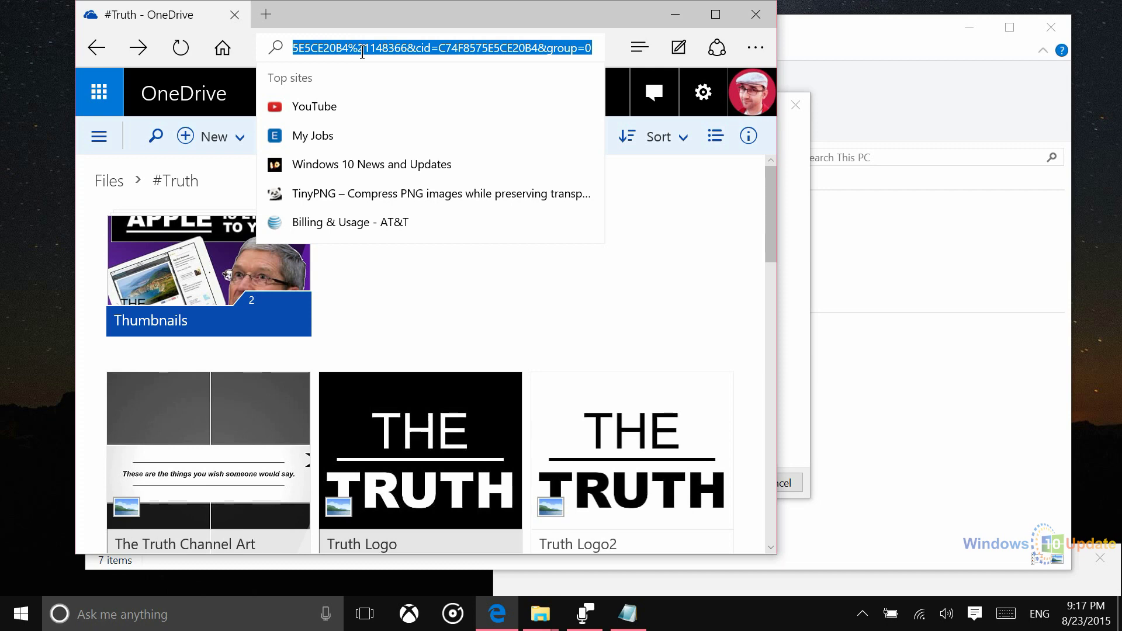
drag(350, 48, 260, 56)
click(442, 47)
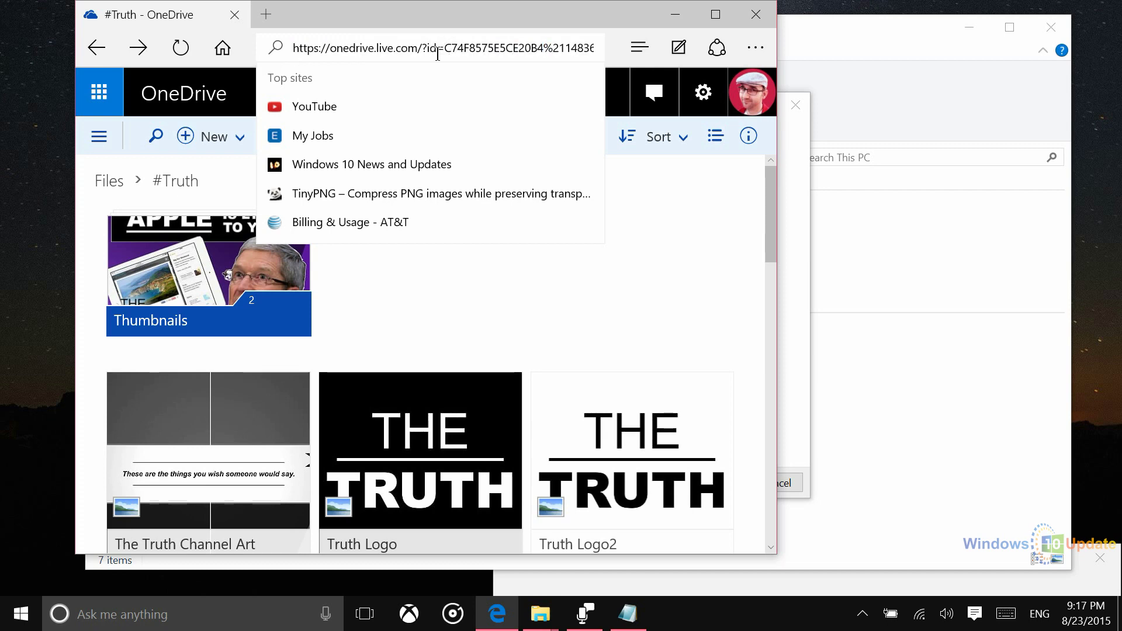
drag(446, 52, 544, 51)
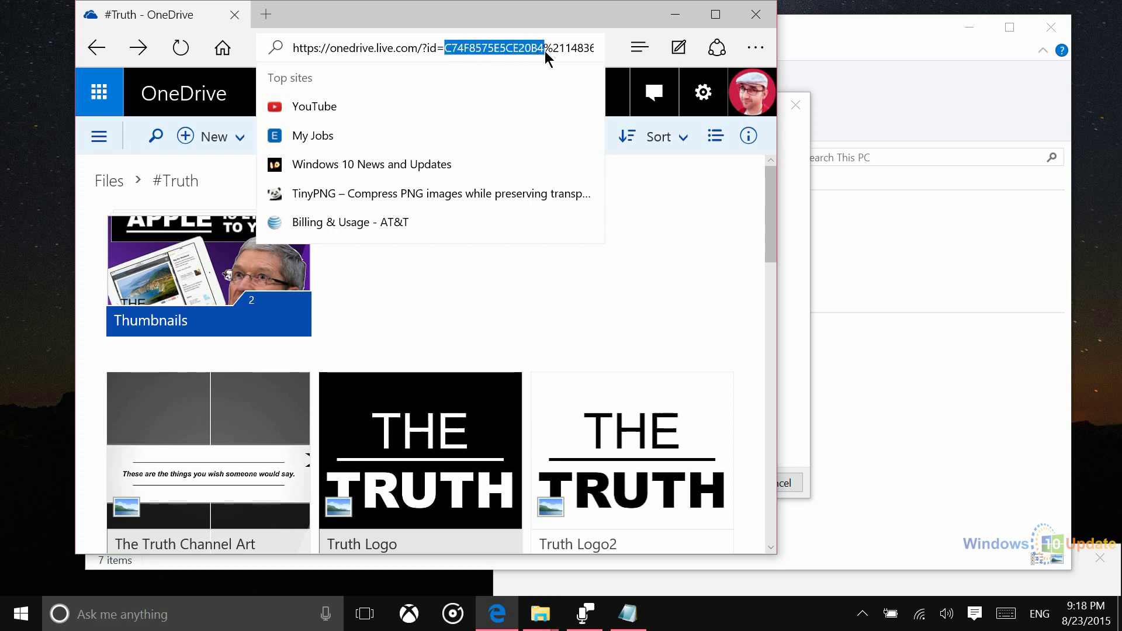
right_click(494, 50)
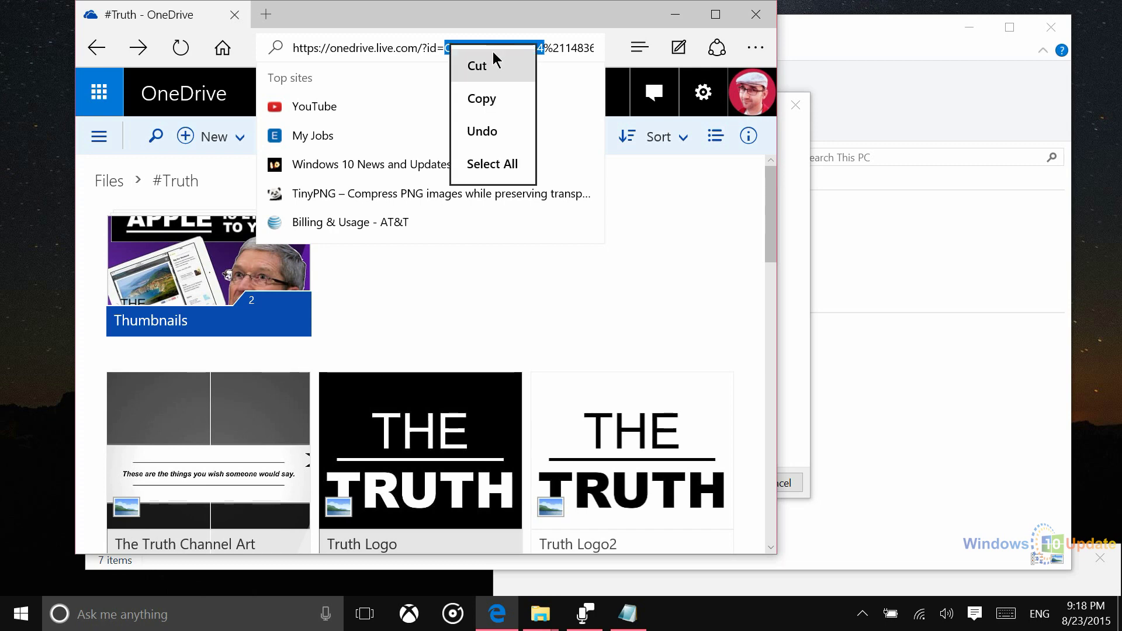
click(490, 99)
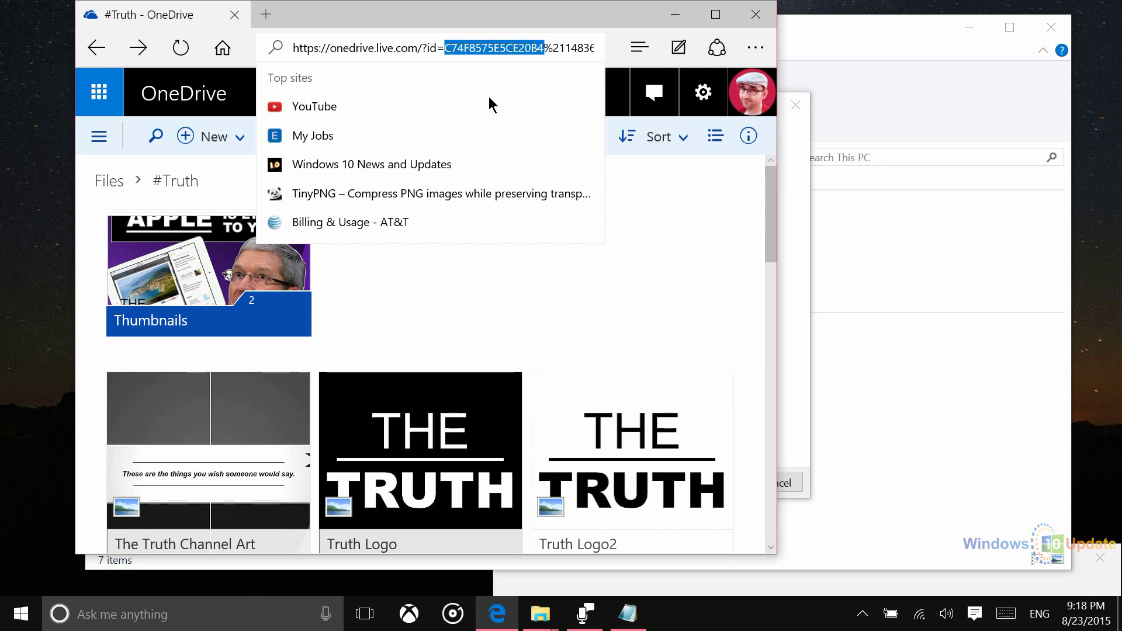
click(630, 615)
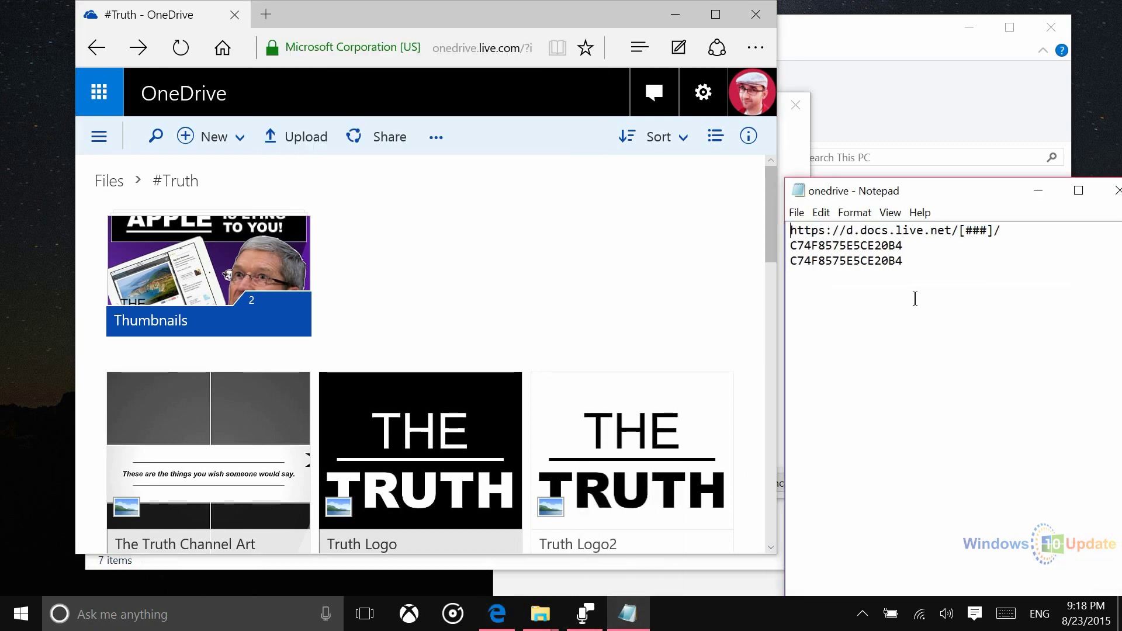
drag(916, 275, 634, 279)
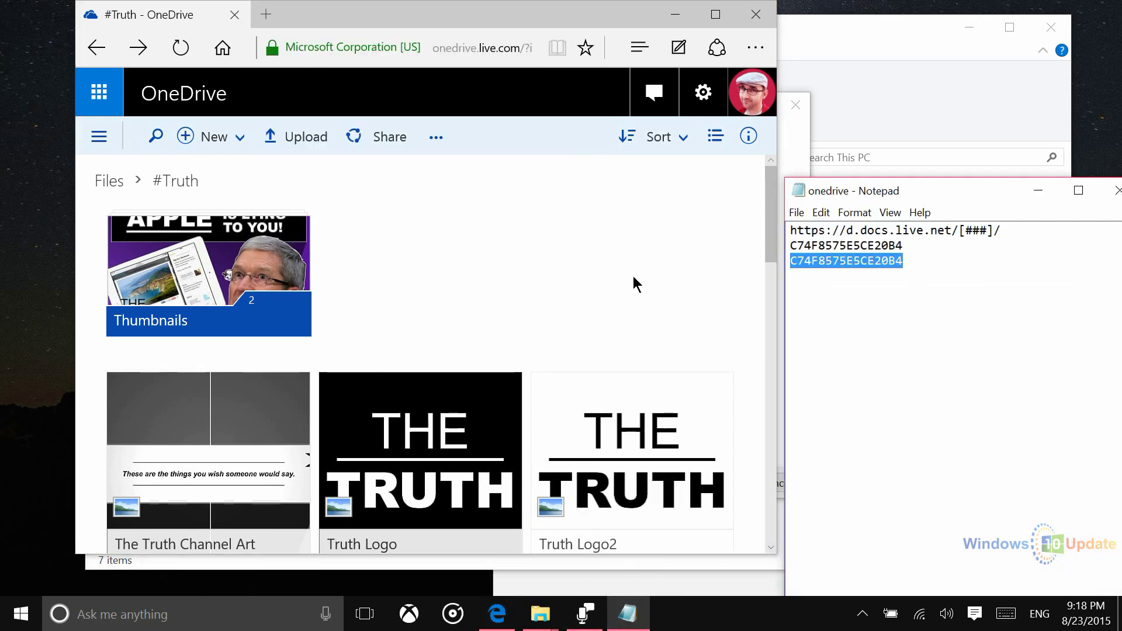
click(1012, 235)
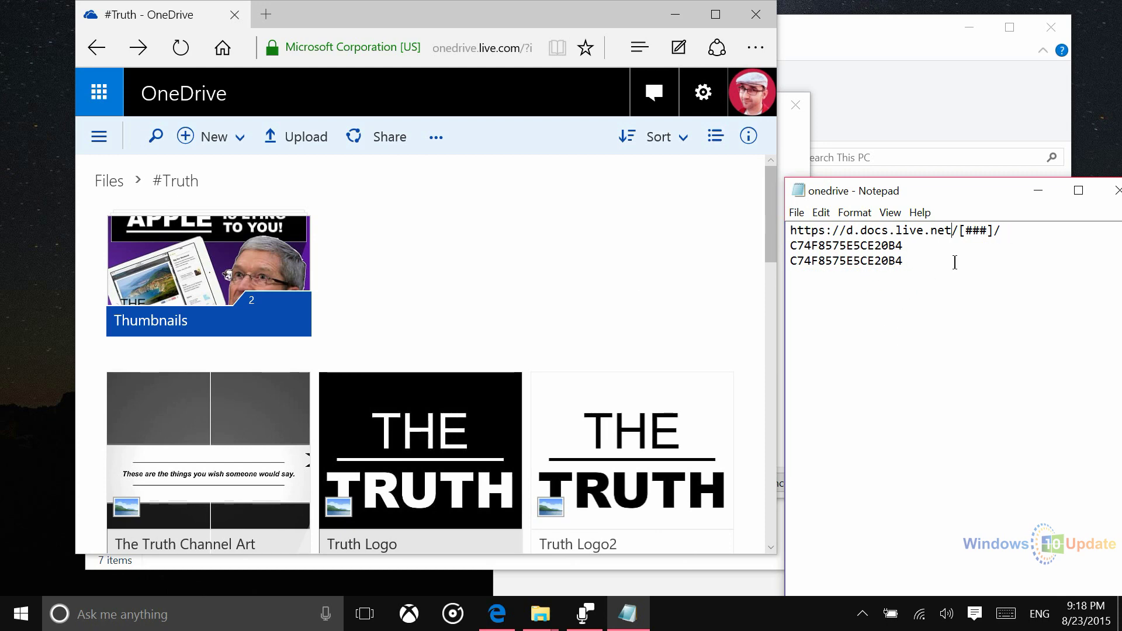
drag(939, 262, 711, 283)
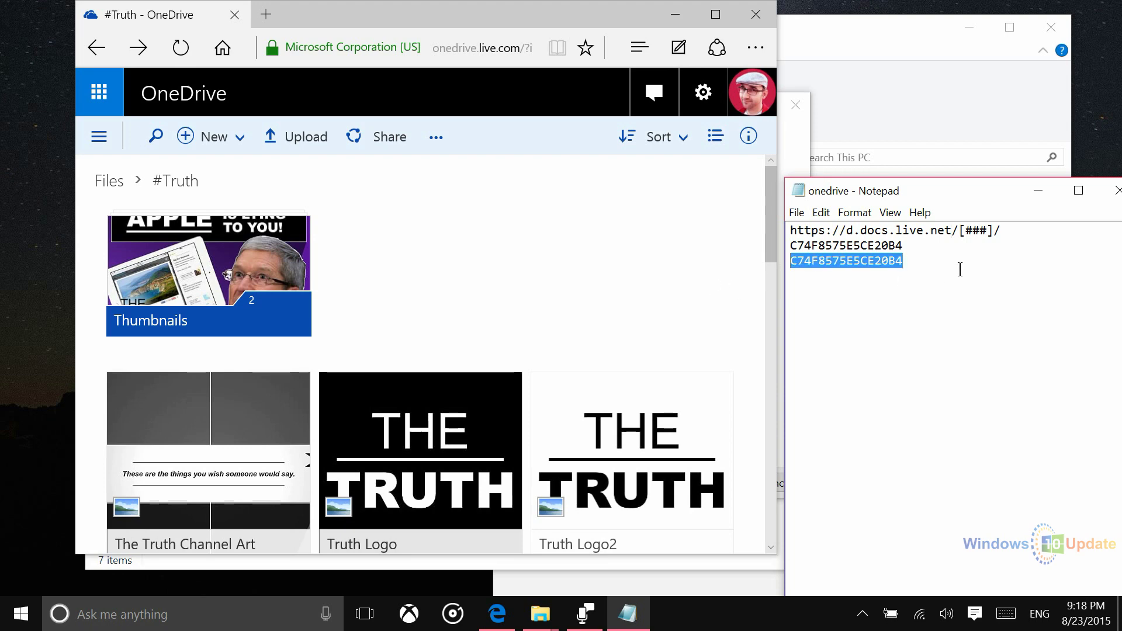
click(966, 235)
drag(1019, 232, 532, 236)
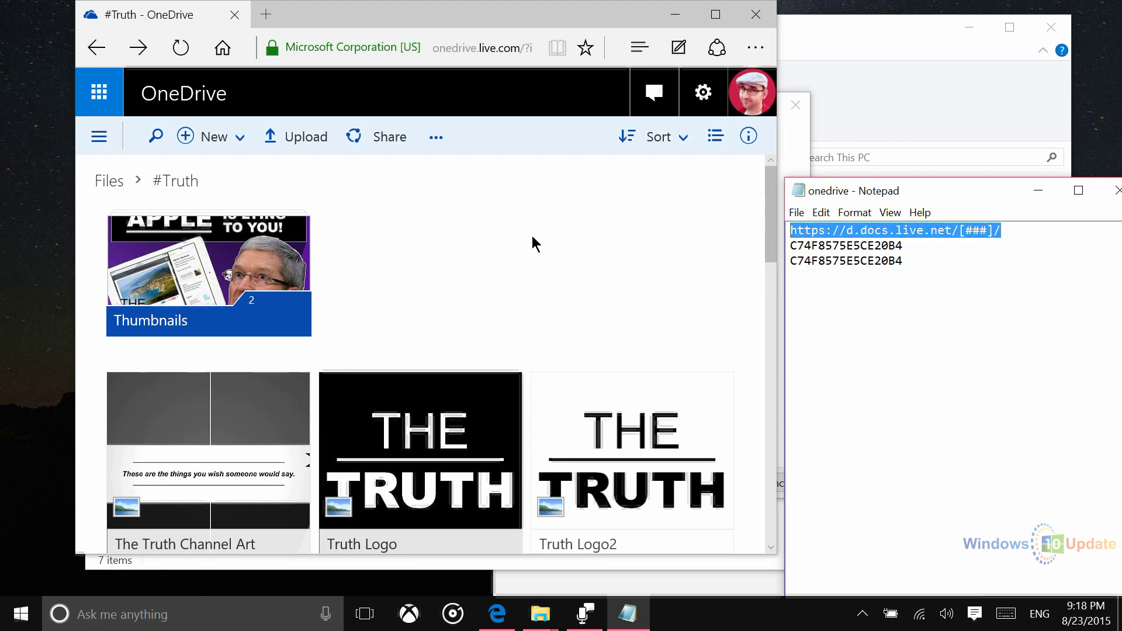
Paste the d.docs.live.net address into the Folder box and delete the [###] placeholder
click(788, 145)
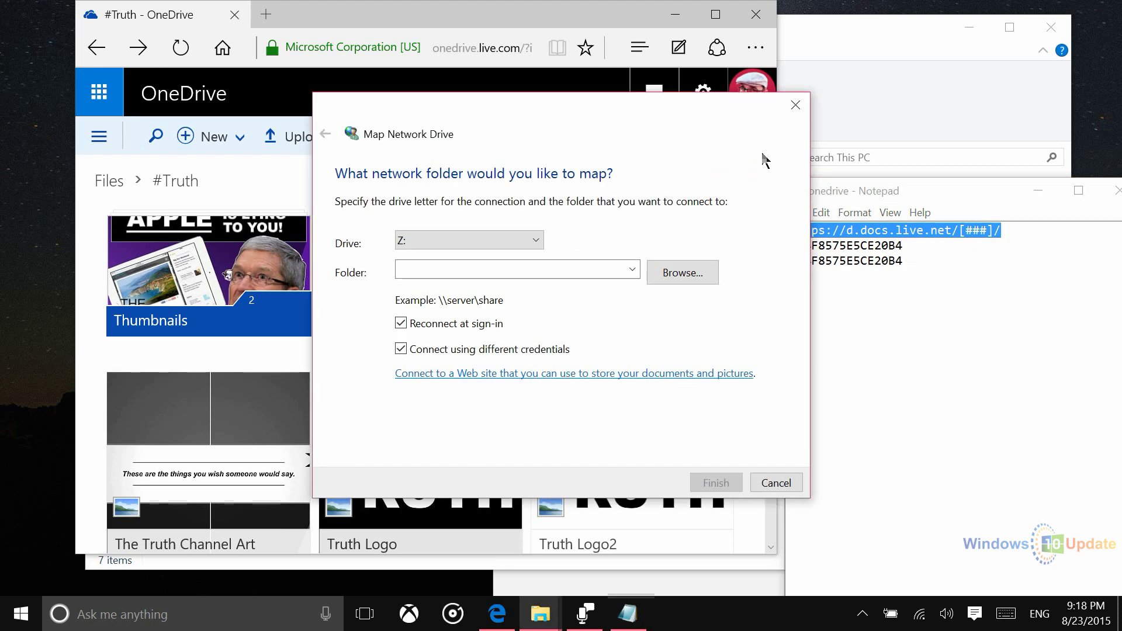
click(428, 270)
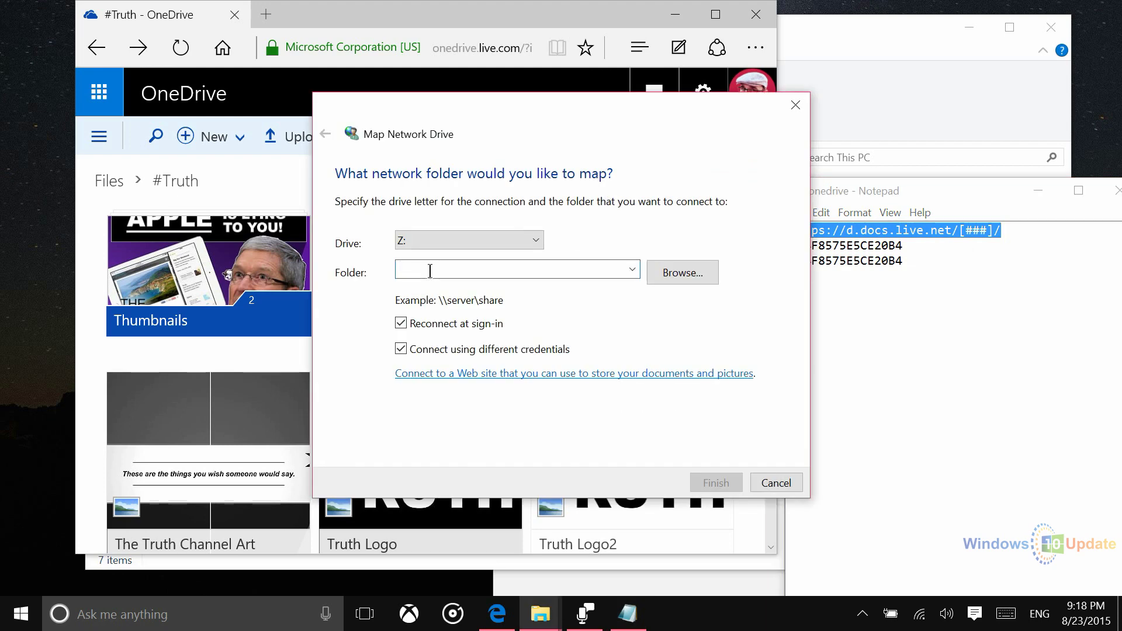
key(ctrl+v)
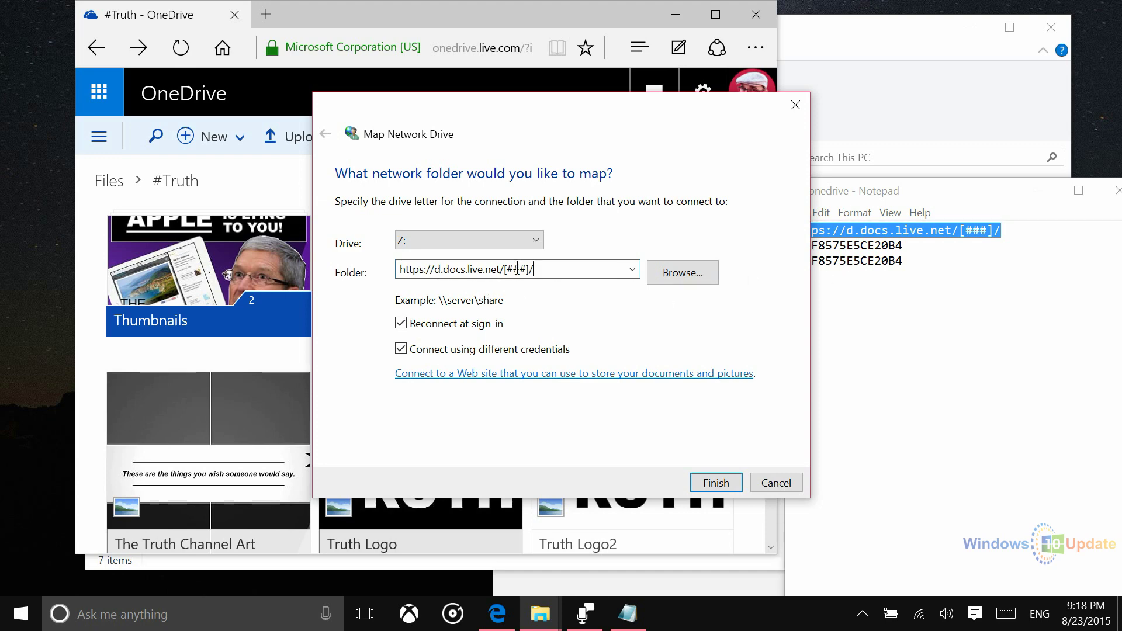
click(527, 269)
key(BackSpace)
key(BackSpace)
key(BackSpace)
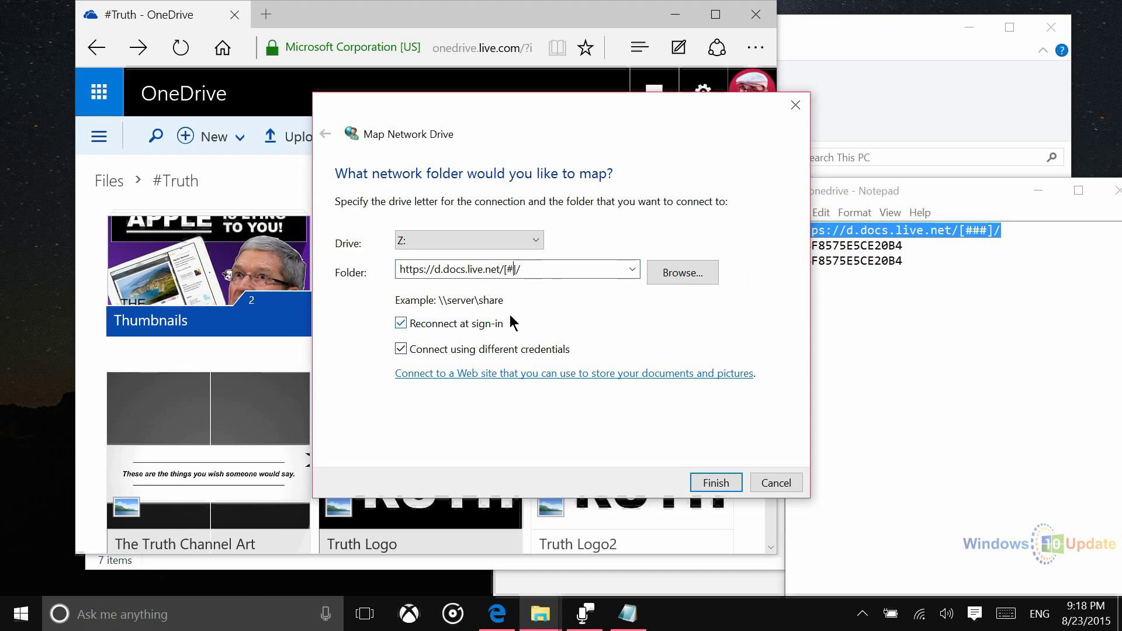
key(BackSpace)
key(Delete)
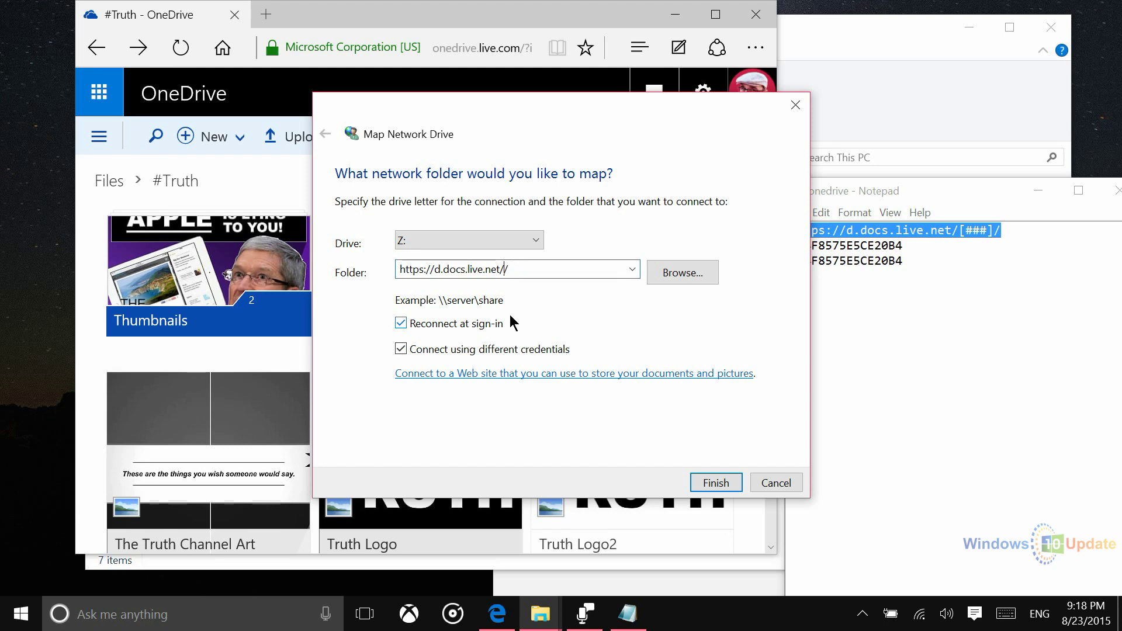
Insert the account ID from Notepad between the slashes and submit the mapping
click(944, 237)
drag(935, 260, 784, 266)
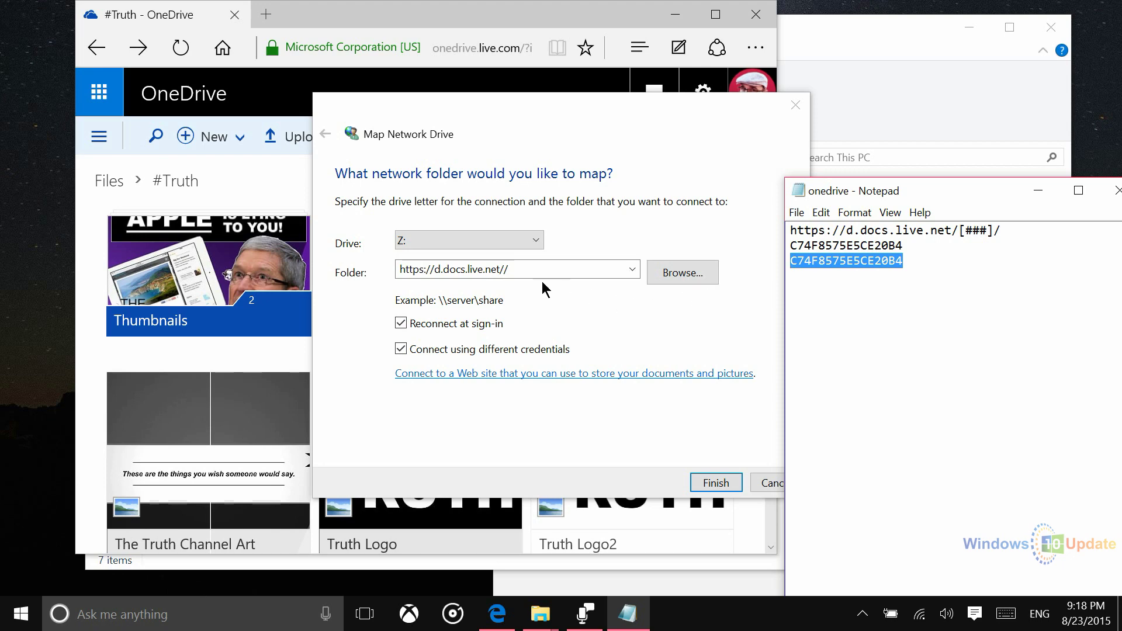
click(504, 270)
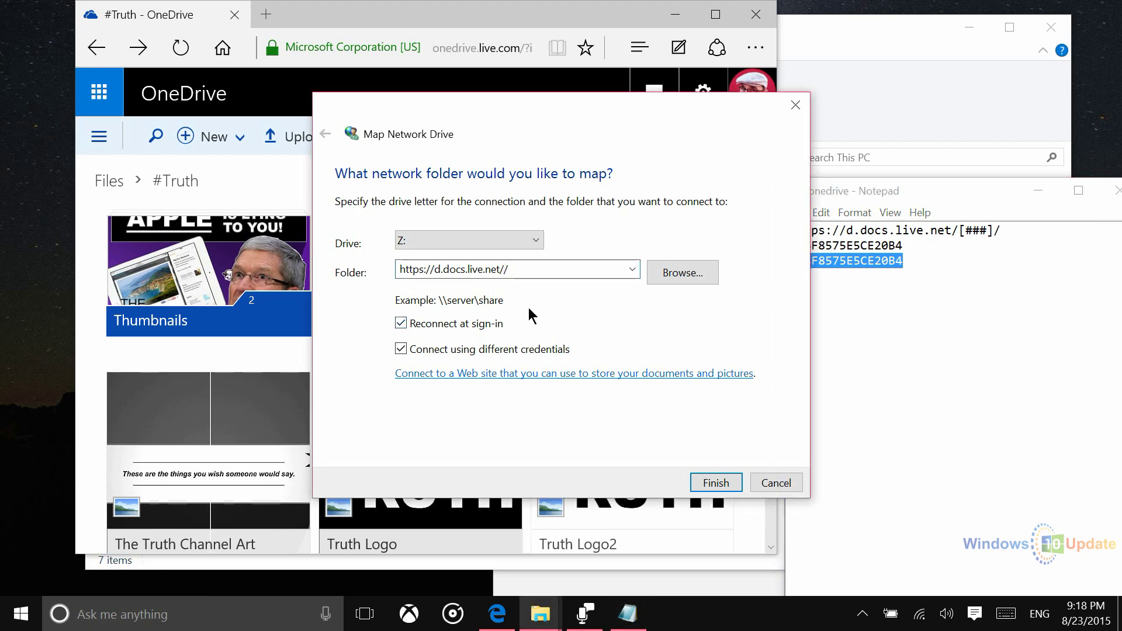
key(ctrl+v)
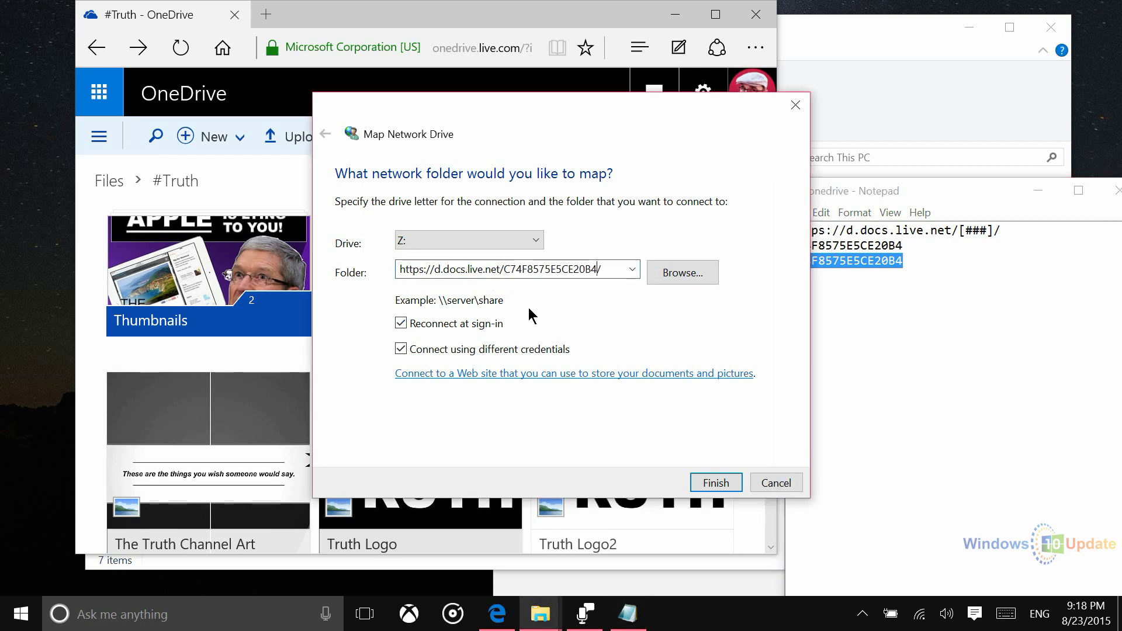
click(722, 483)
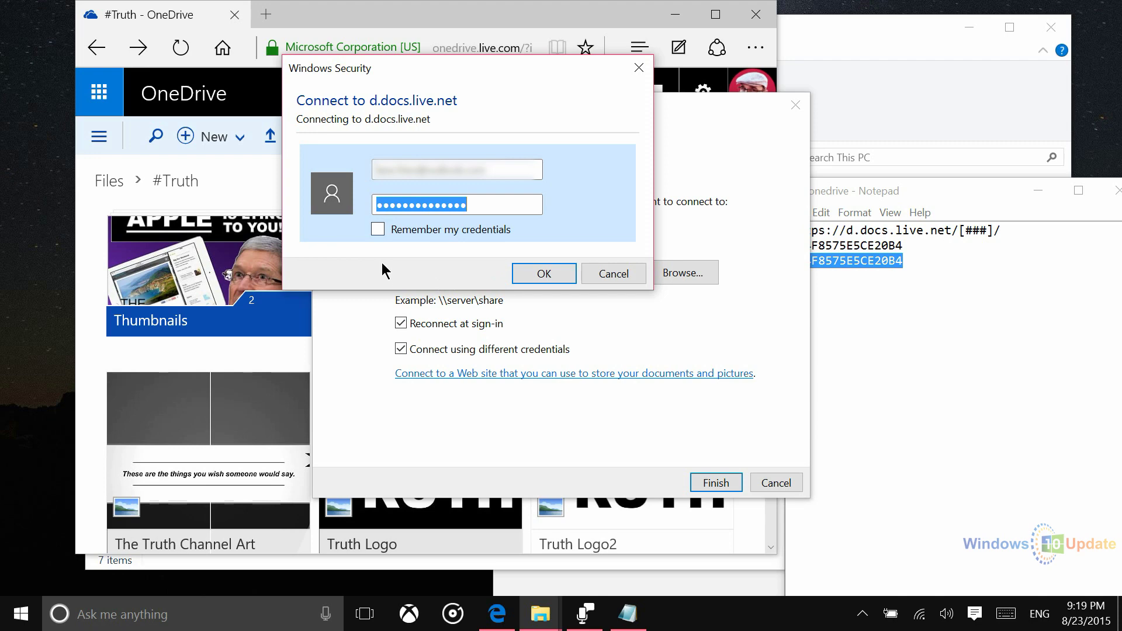
Confirm the d.docs.live.net sign-in with Remember my credentials ticked
click(378, 229)
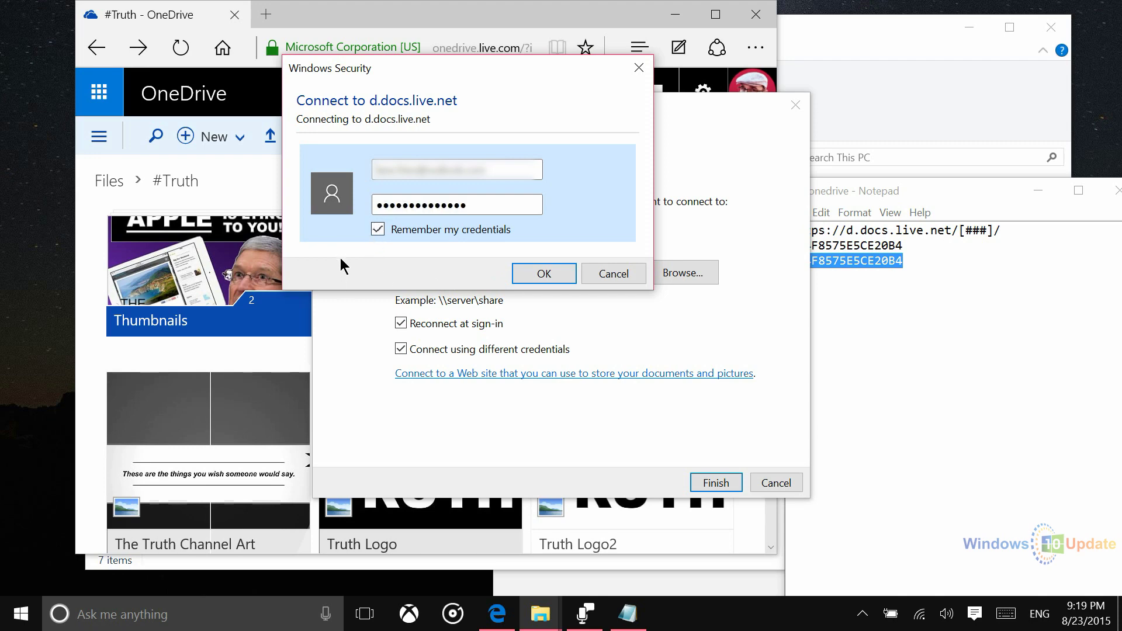
click(538, 274)
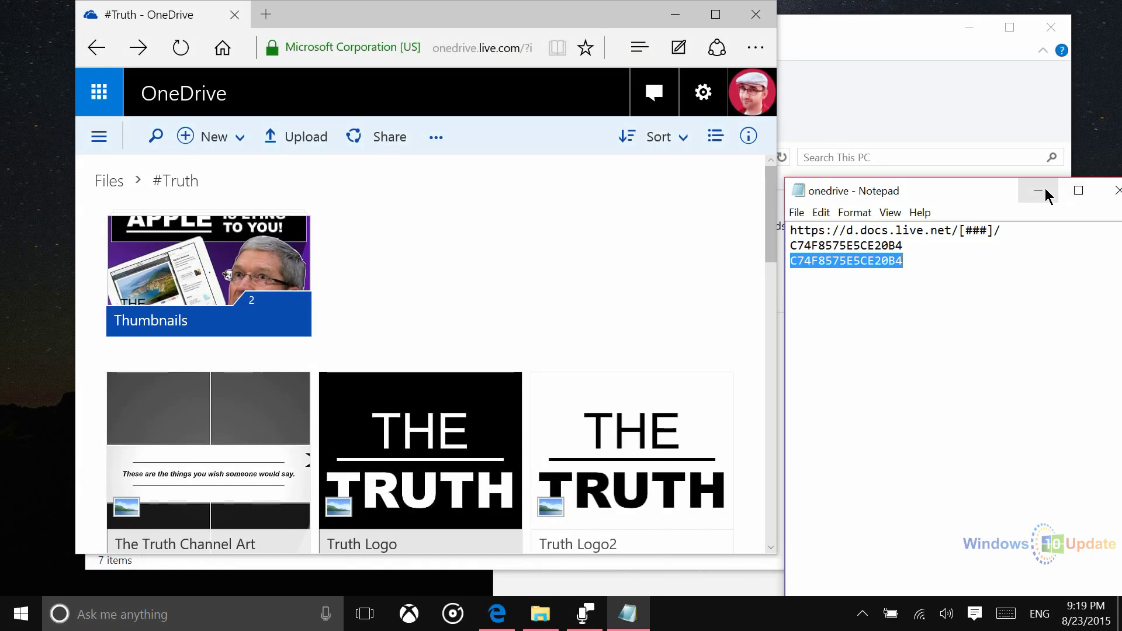
Minimise Notepad and Edge, close the This PC window, and relaunch File Explorer
click(1039, 191)
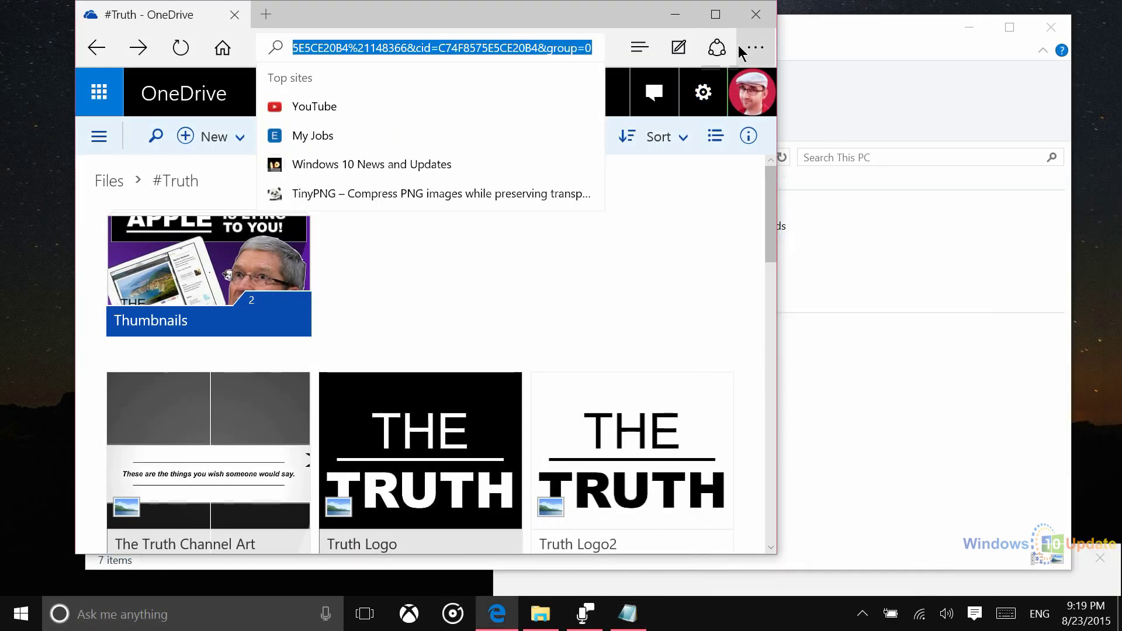
click(675, 15)
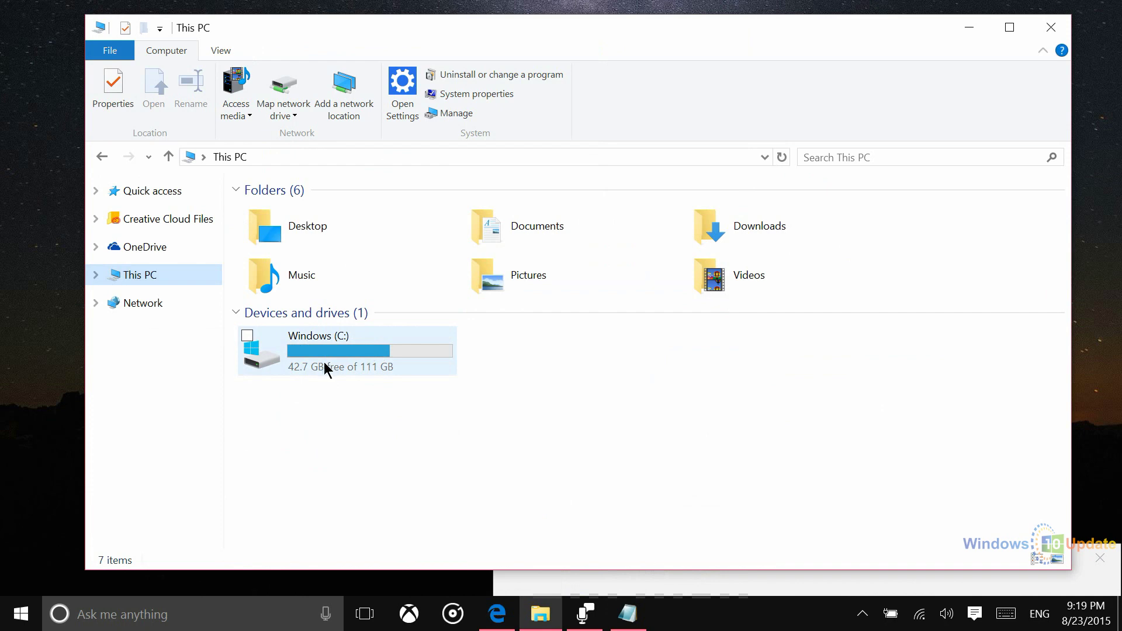
mouse_move(325, 368)
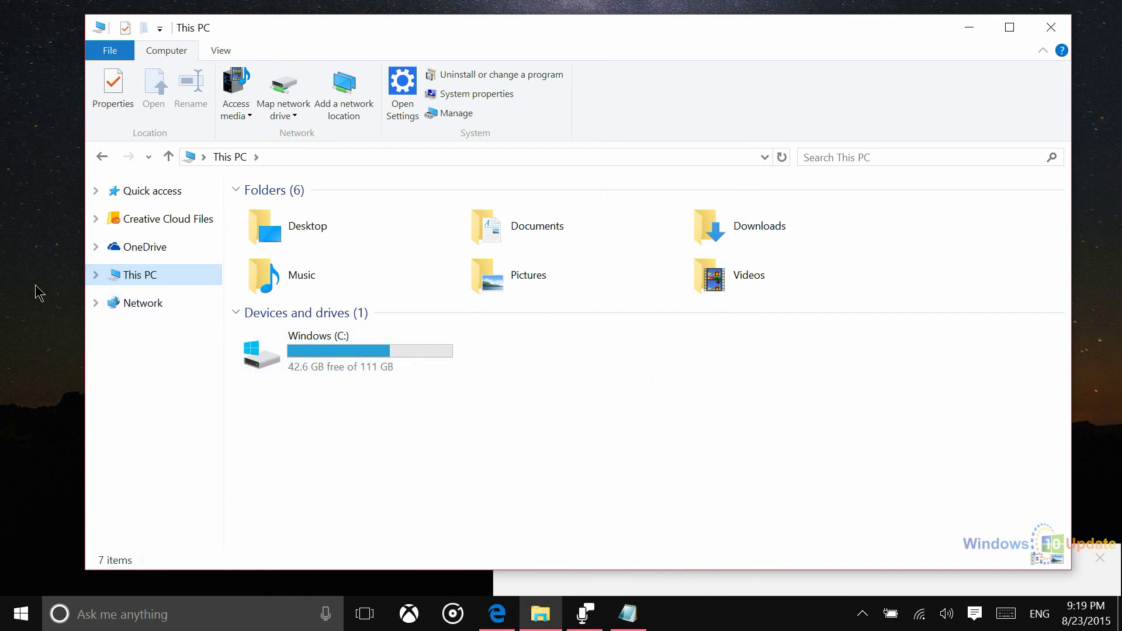
click(1051, 30)
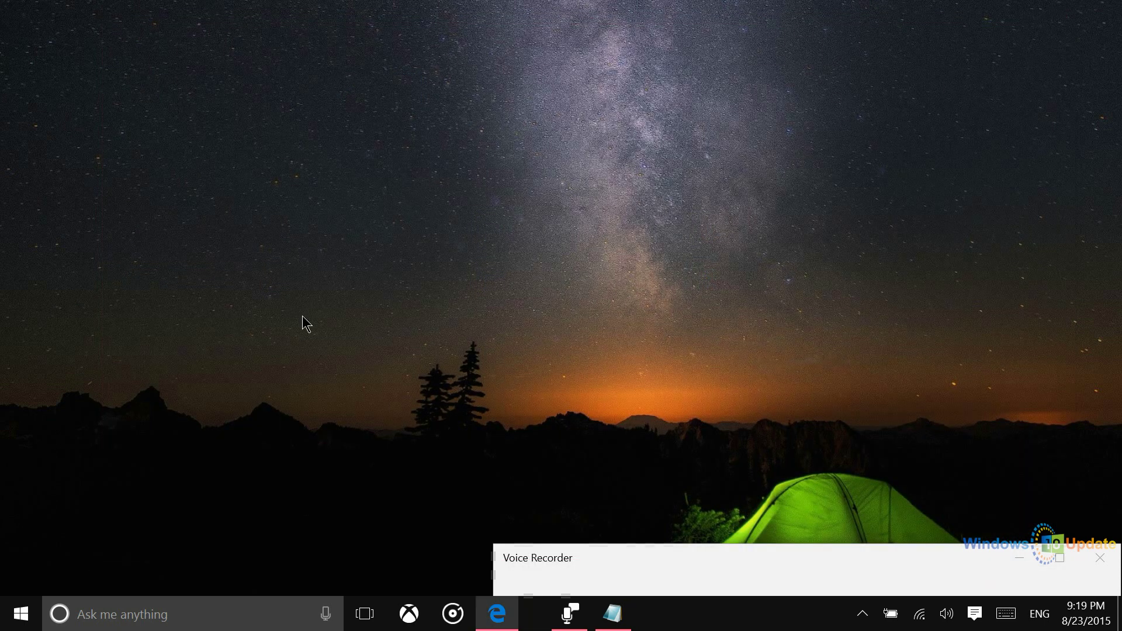
key(super)
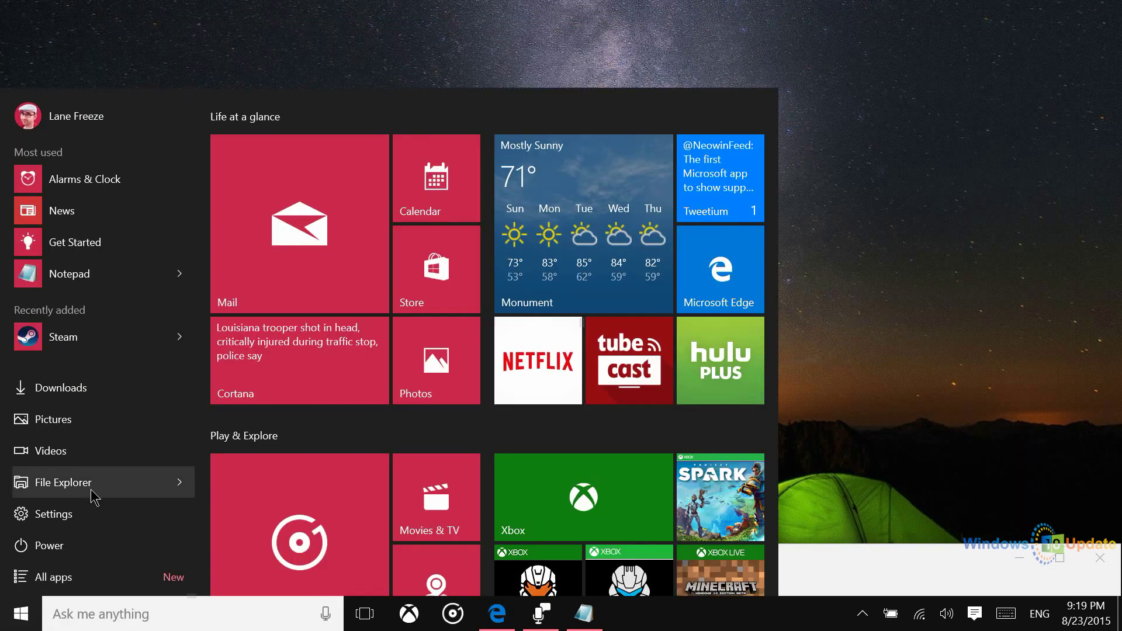
click(92, 490)
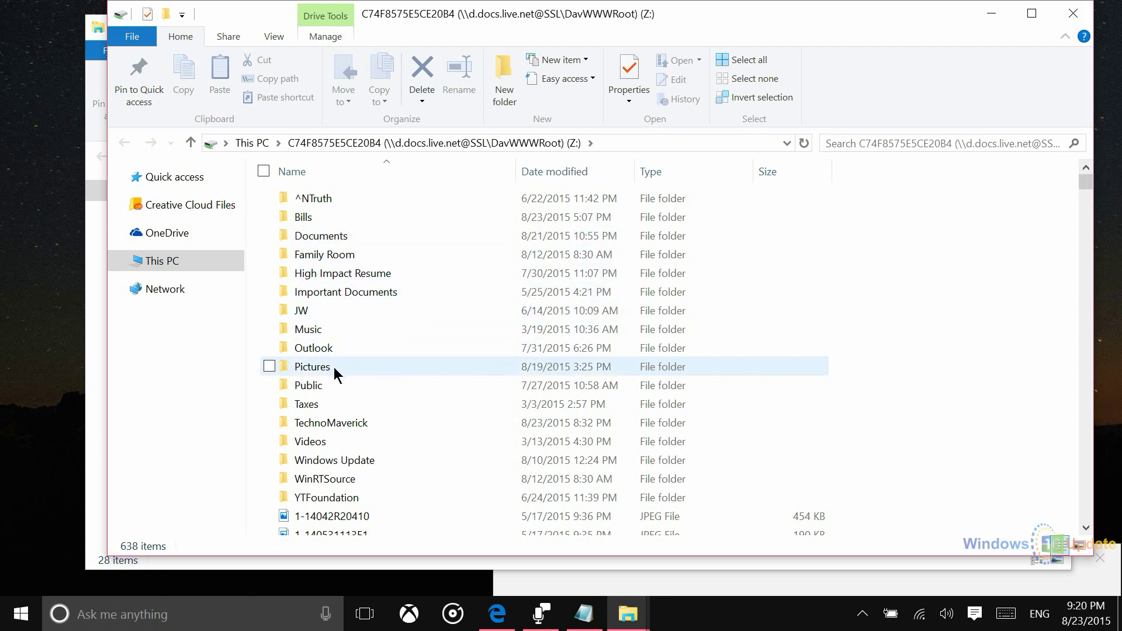
Open the Windows Update folder on the mapped Z: drive
click(346, 460)
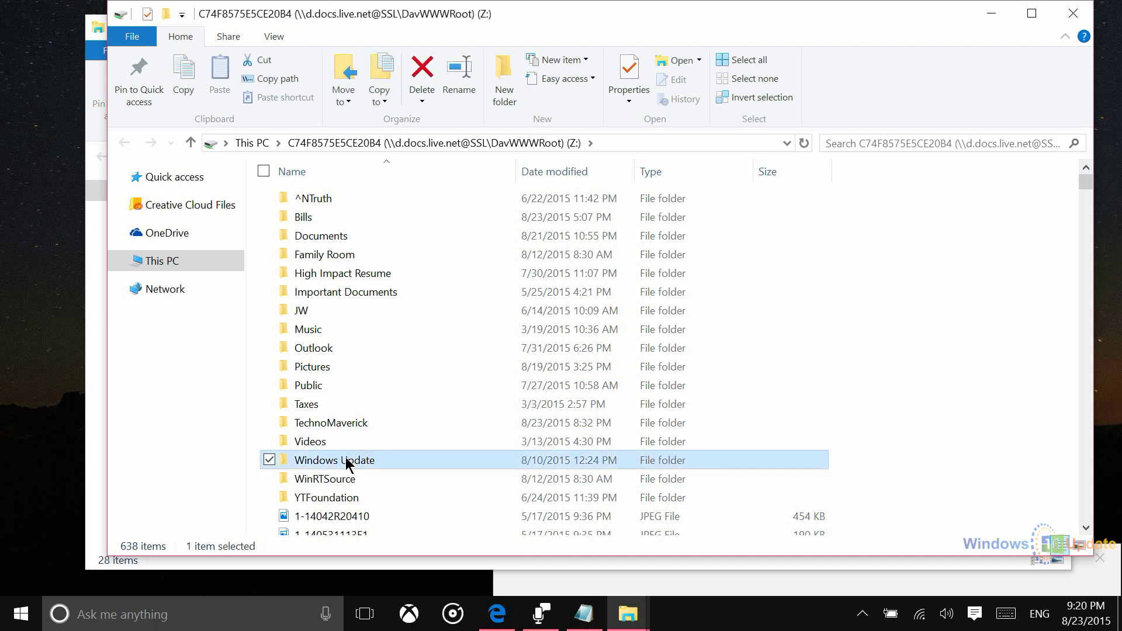
double_click(345, 461)
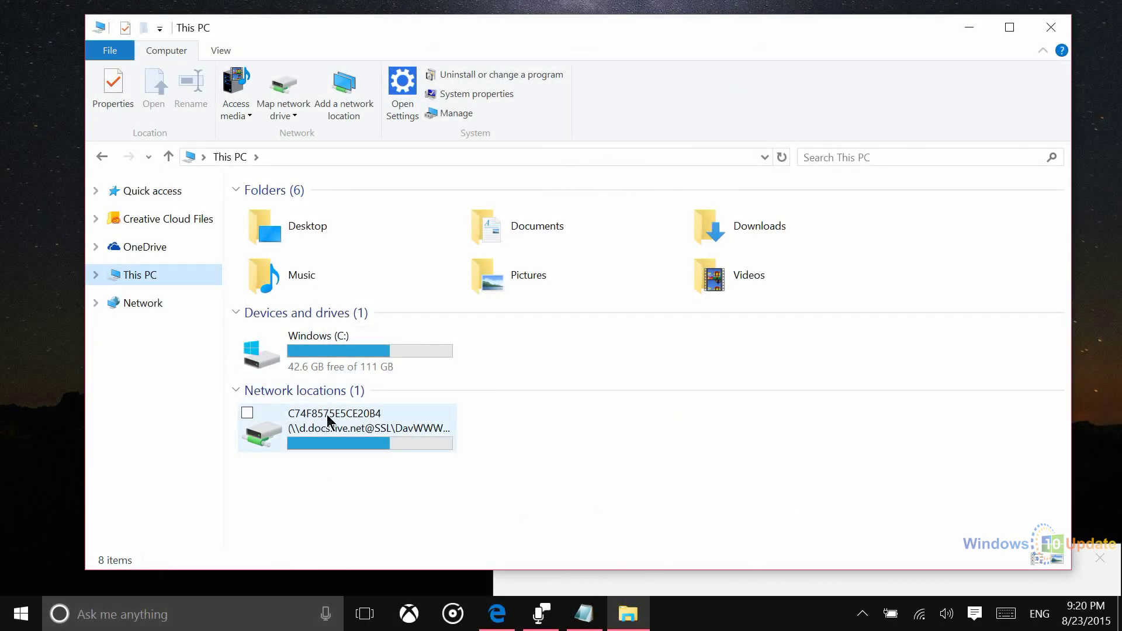
Rename the mapped d.docs.live.net network drive to 'OneDrive'
mouse_move(328, 415)
click(328, 415)
right_click(327, 416)
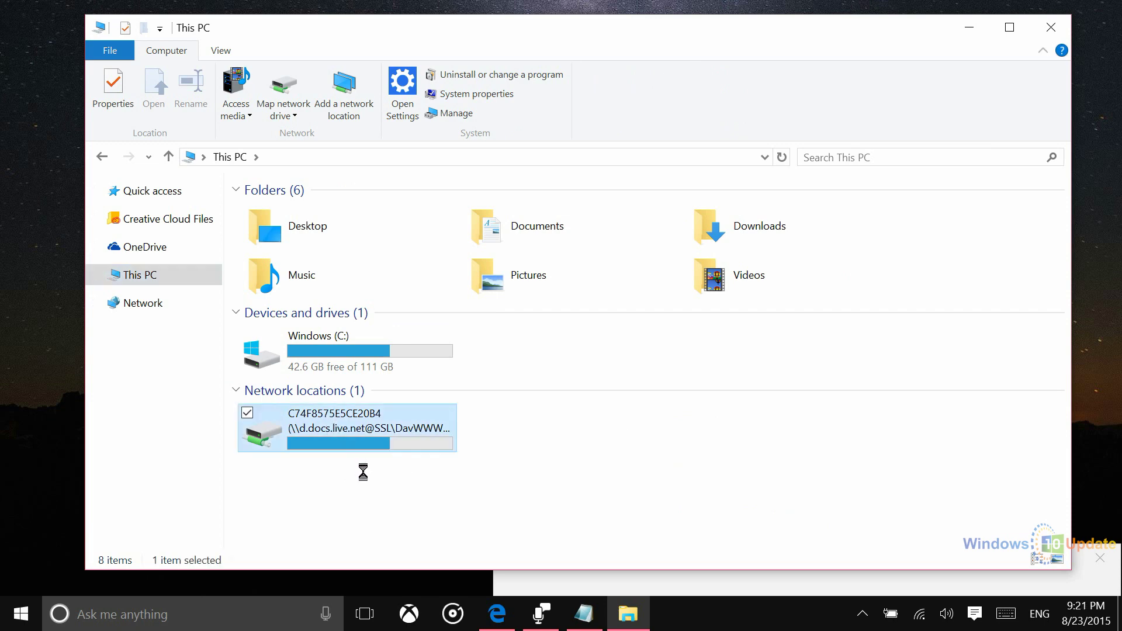
click(368, 379)
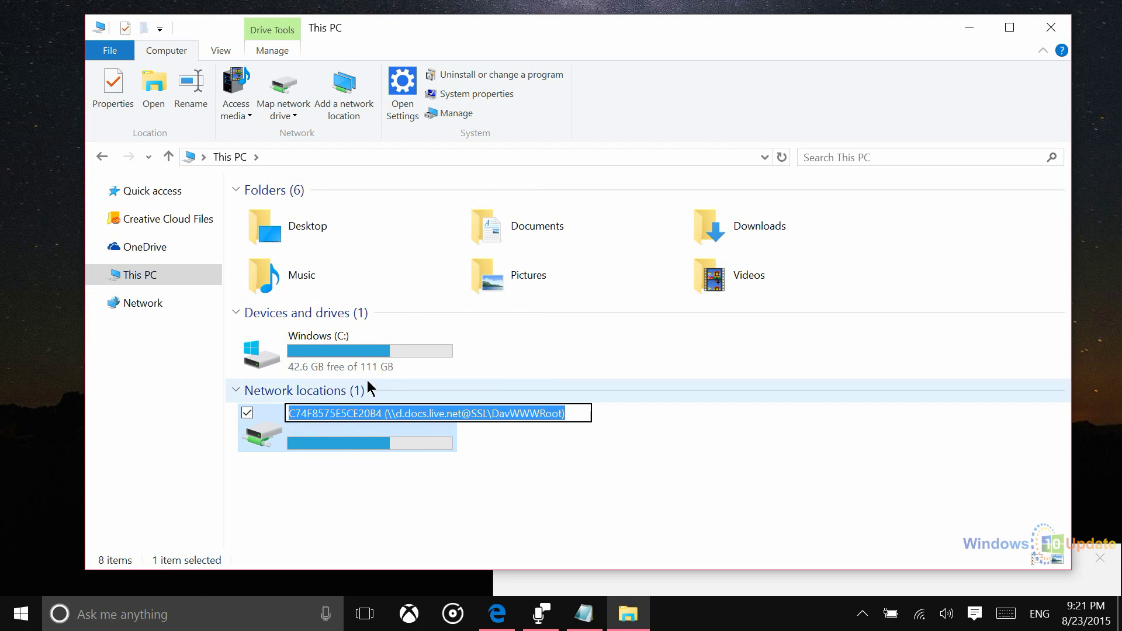
text(OneDrive)
key(Return)
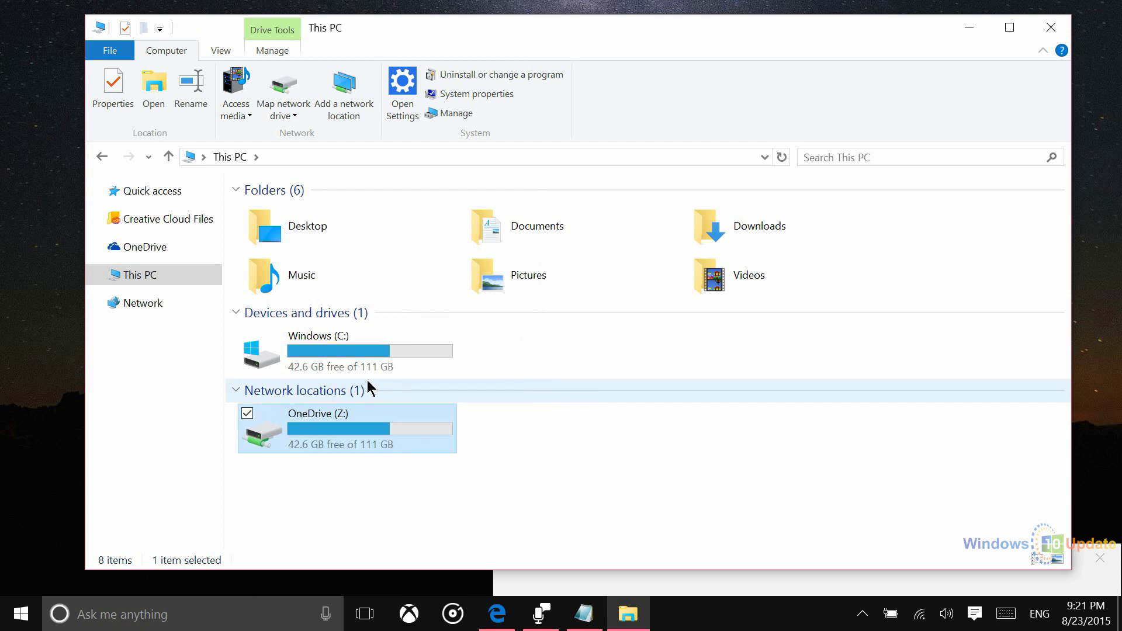